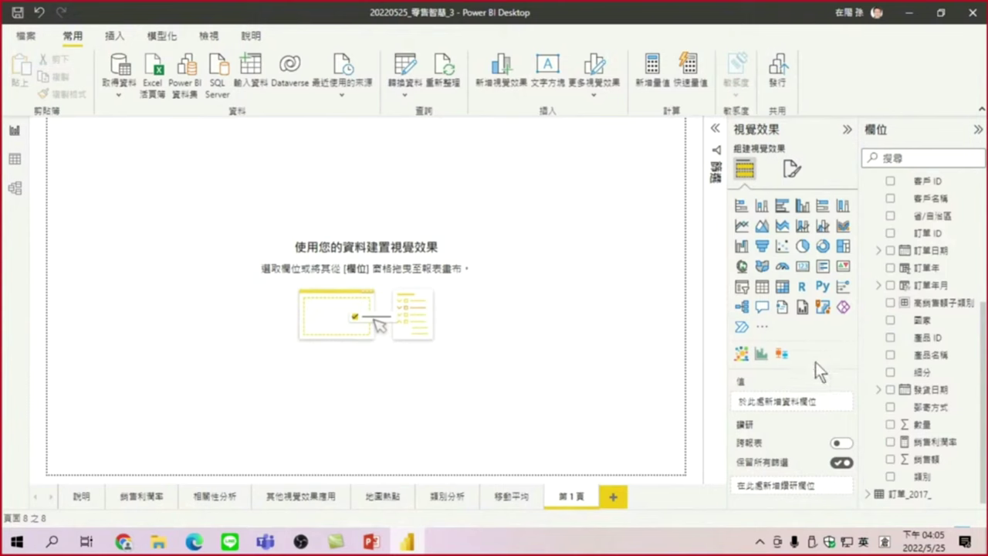
# Step: Add a page-sized box-and-whisker chart of 利潤 by 子類別, sampled by the 訂單日期 hierarchy
pyautogui.click(782, 355)
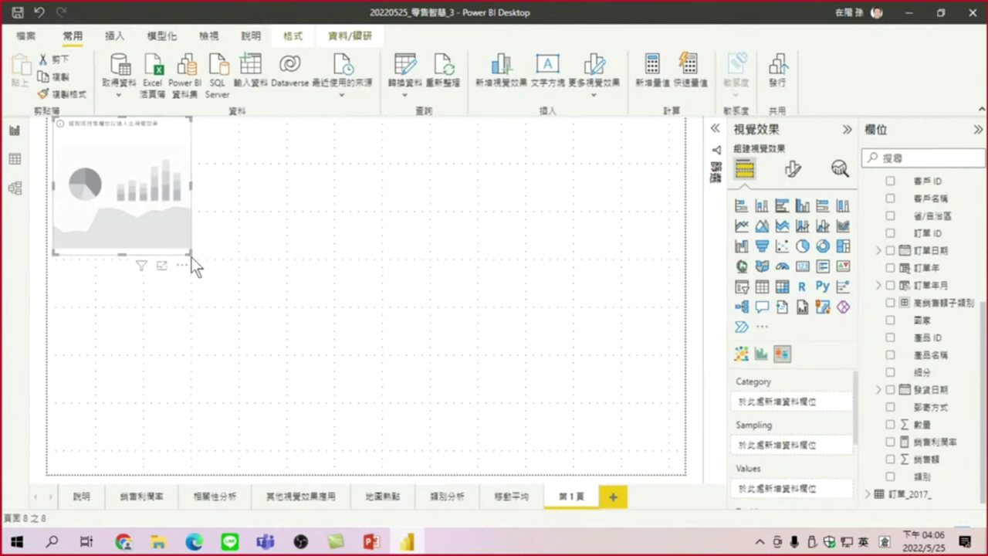
pyautogui.moveTo(190, 255); pyautogui.dragTo(568, 476)
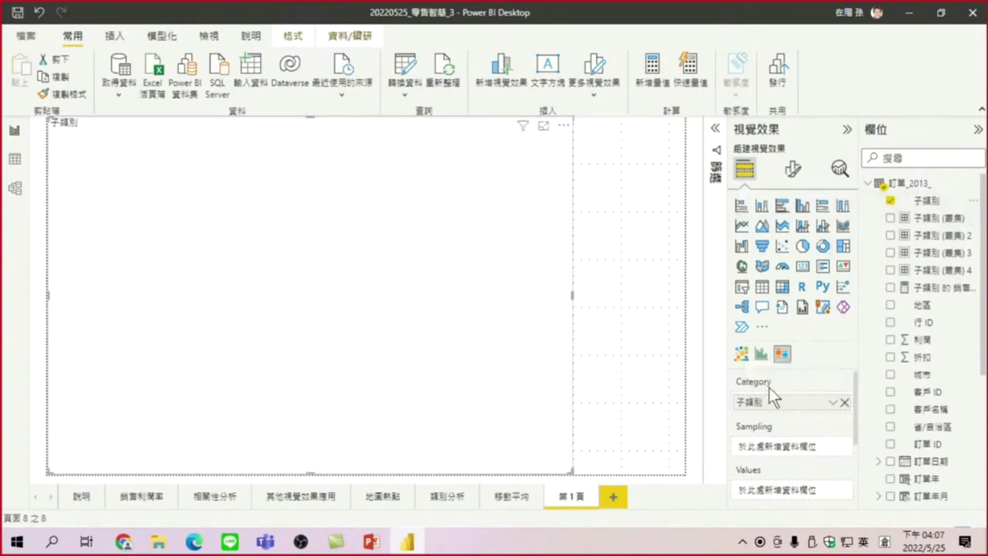
pyautogui.scroll(-1, 767, 432)
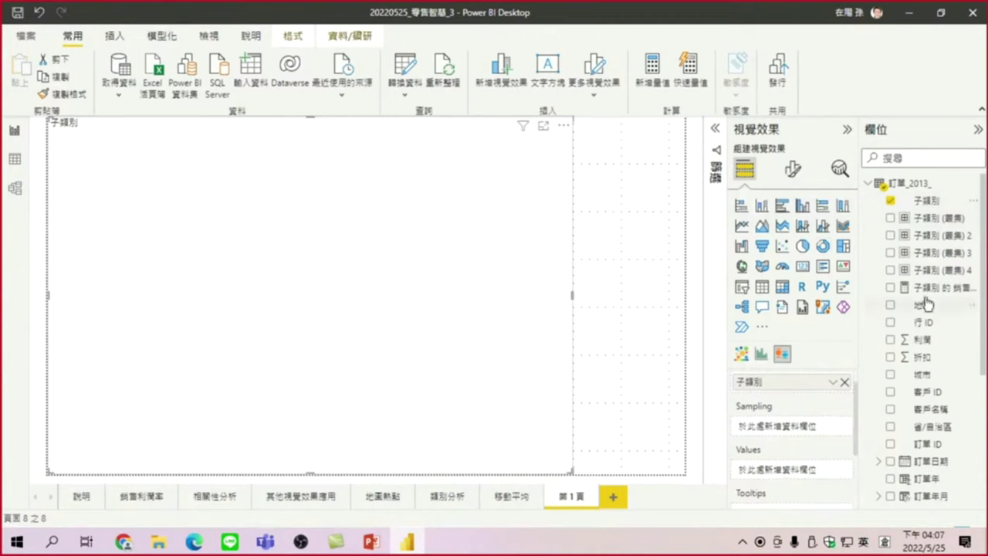
pyautogui.click(892, 343)
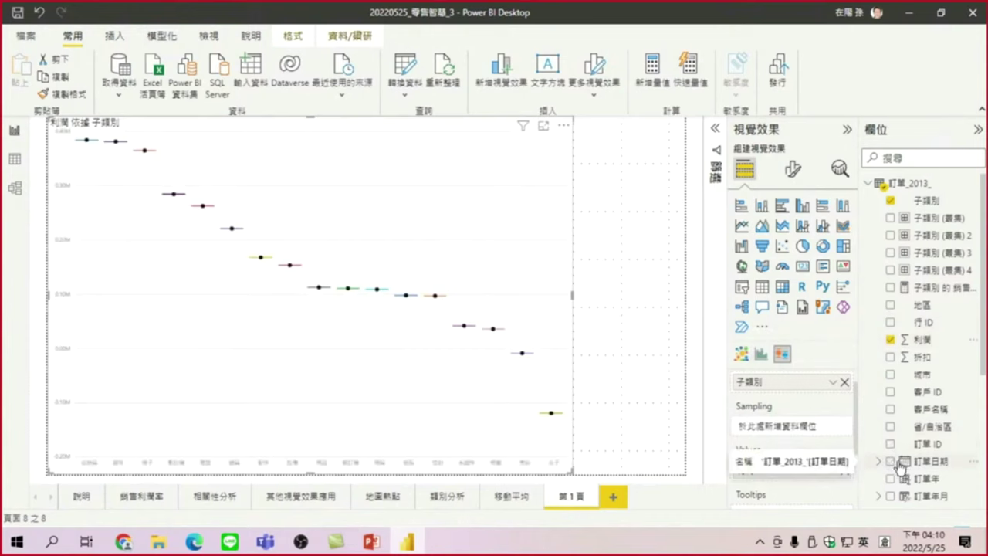
pyautogui.moveTo(926, 463); pyautogui.dragTo(800, 433)
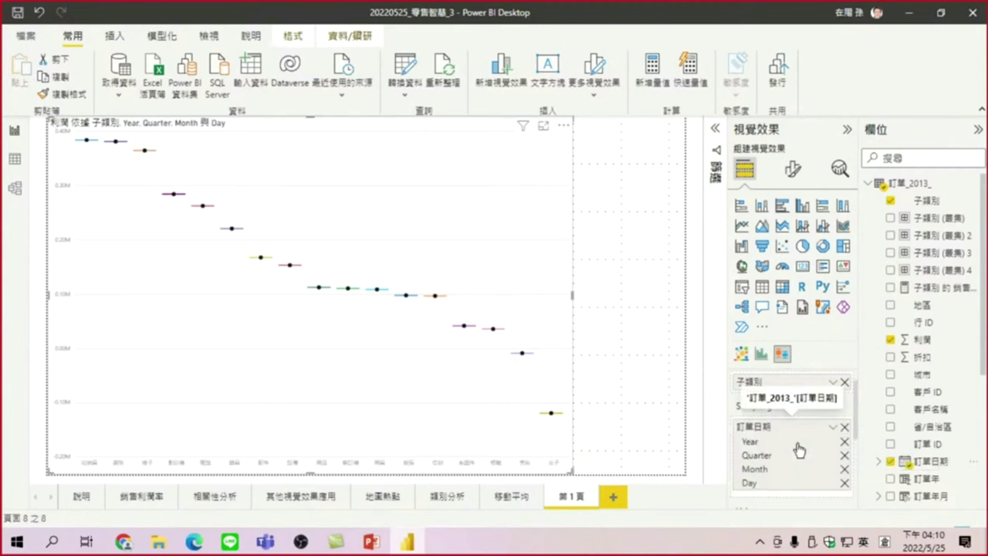
pyautogui.scroll(-2, 788, 451)
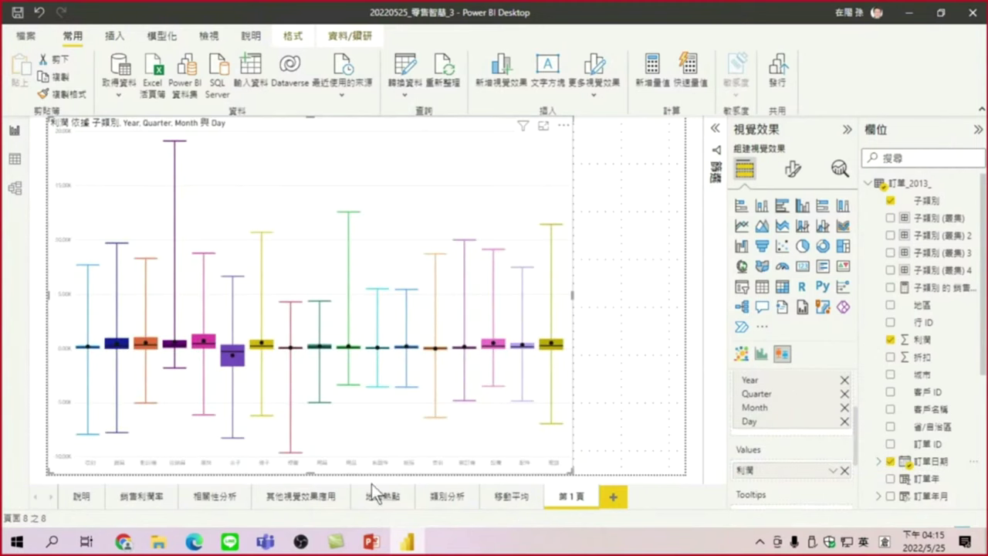
# Step: On the 其他視覺效果應用 page, try the 傢俱 filter in the 類別 slicer, then remove that slicer
pyautogui.click(297, 498)
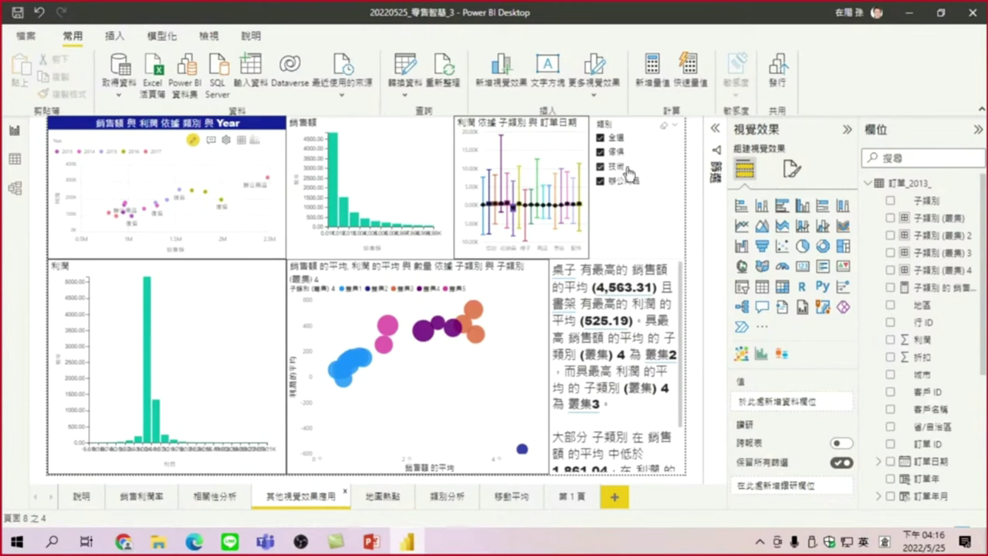
pyautogui.click(602, 138)
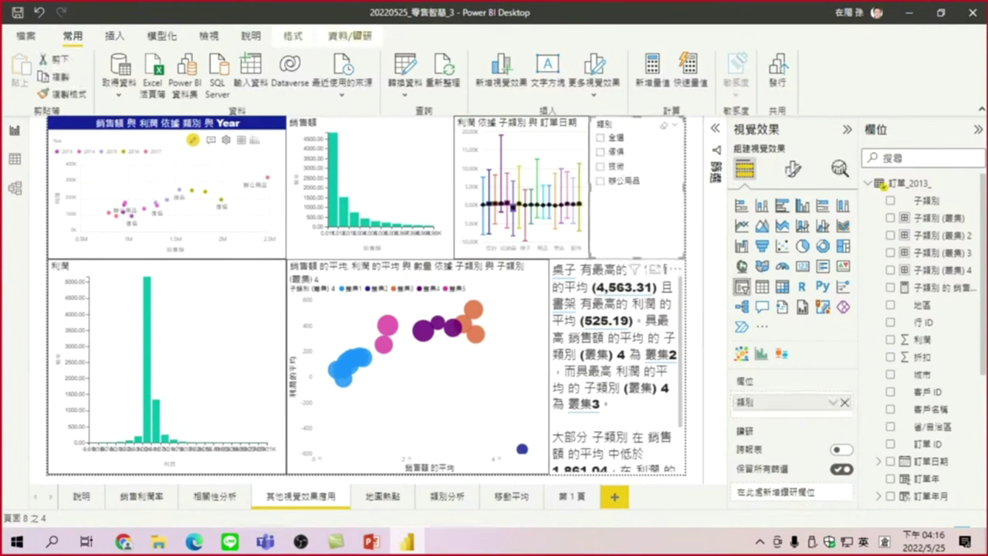
pyautogui.click(601, 152)
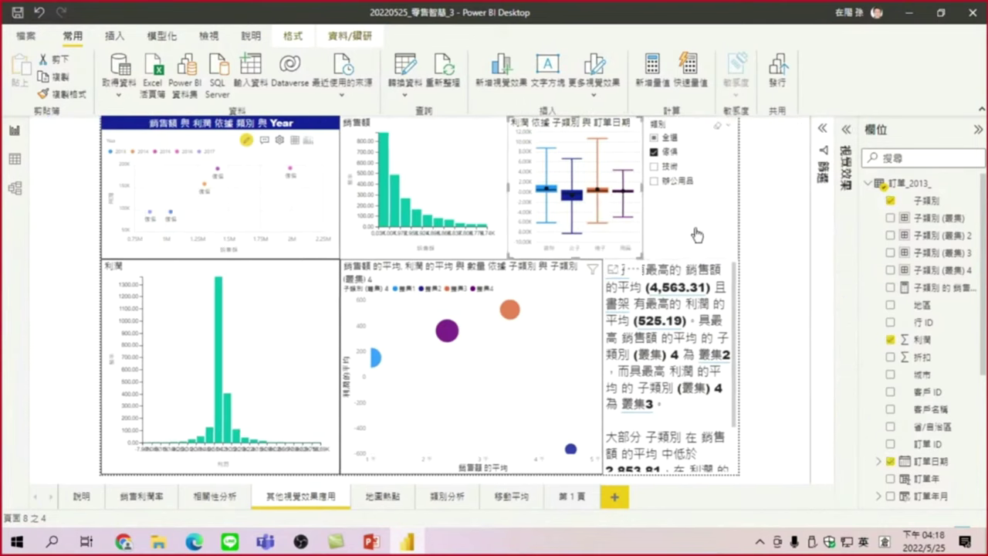
pyautogui.click(697, 235)
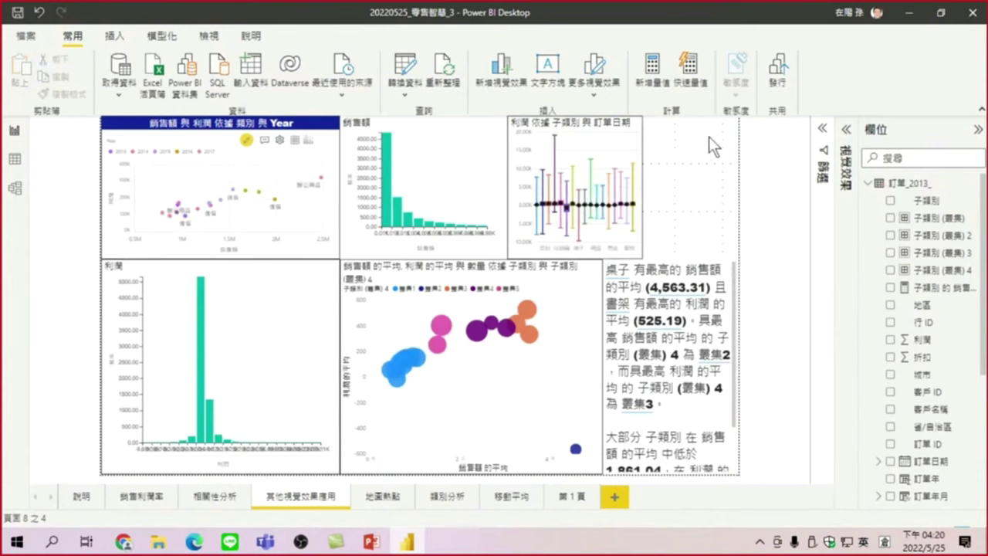
# Step: Insert a new slicer visual using the 類別 field, listing 傢俱, 技術 and 辦公用品
pyautogui.click(847, 131)
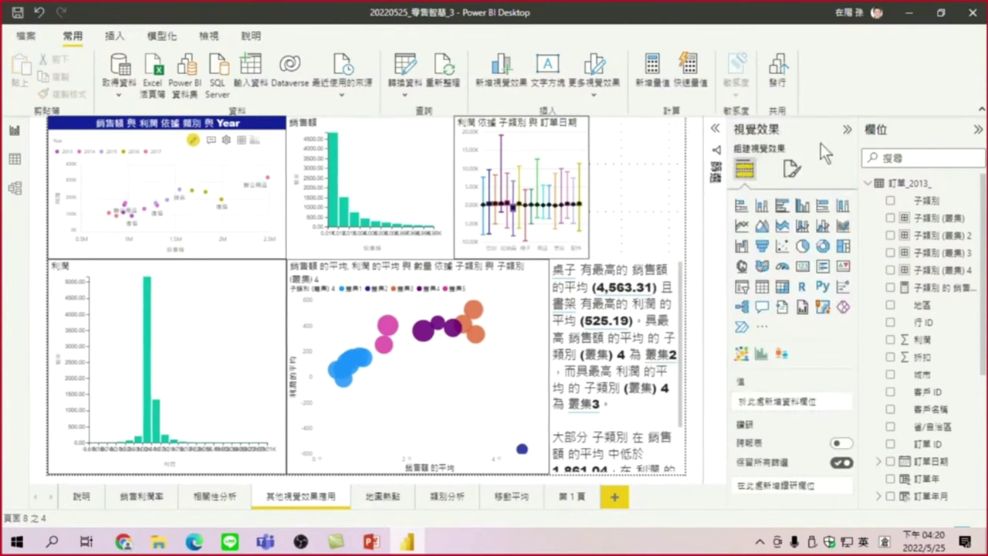
pyautogui.click(743, 288)
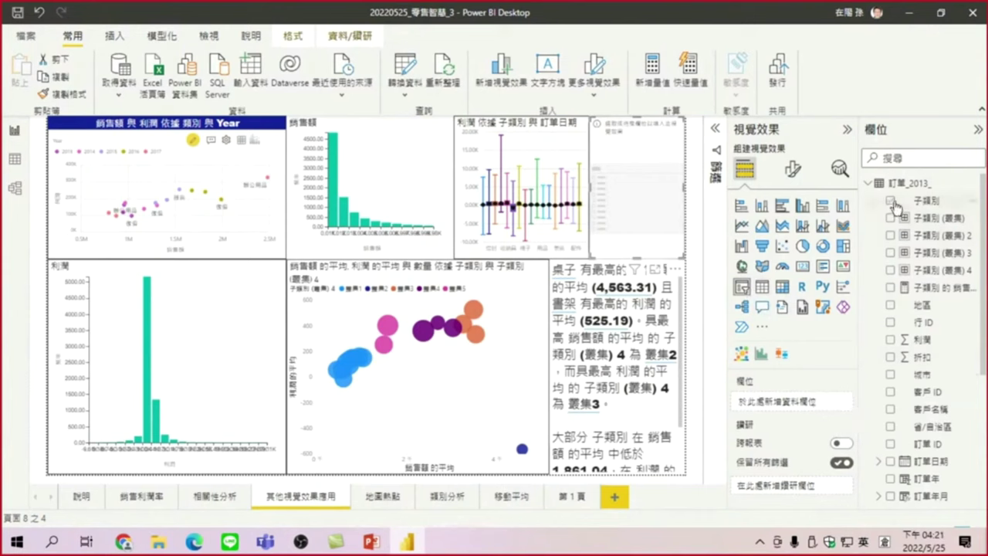
pyautogui.scroll(-5, 938, 426)
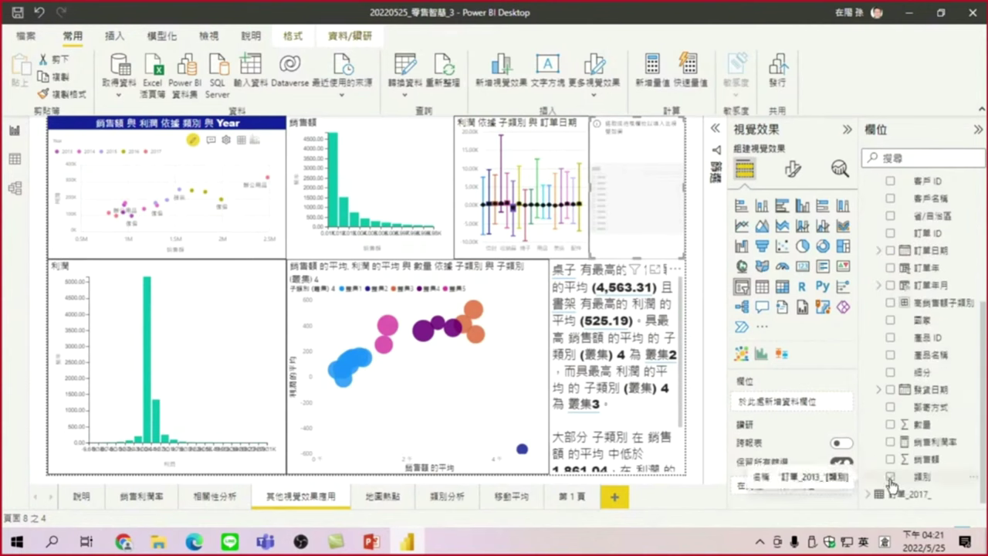
pyautogui.click(891, 478)
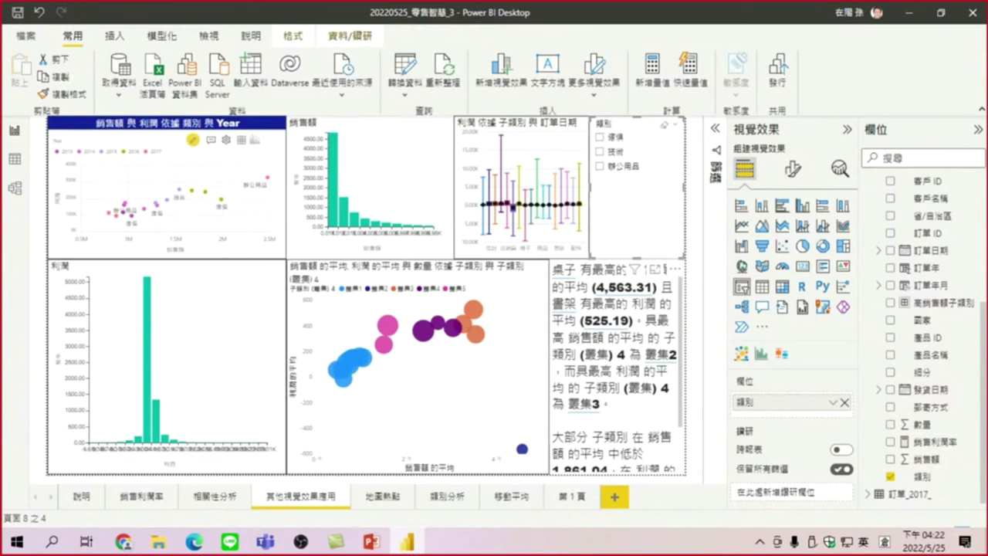
# Step: Switch the 類別 slicer's selection from 傢俱 to 辦公用品 and show the slicer's format options
pyautogui.click(601, 139)
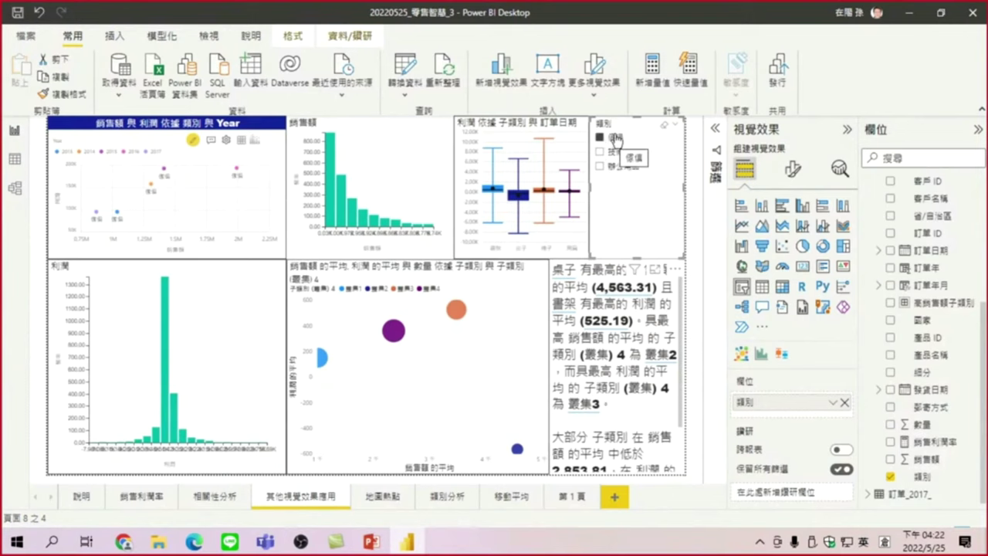
pyautogui.click(612, 166)
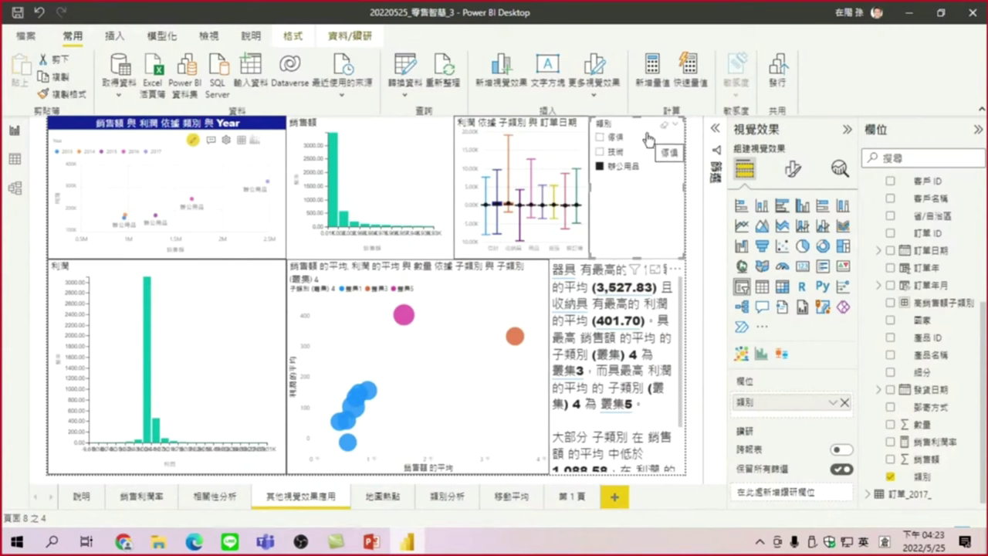
pyautogui.click(794, 169)
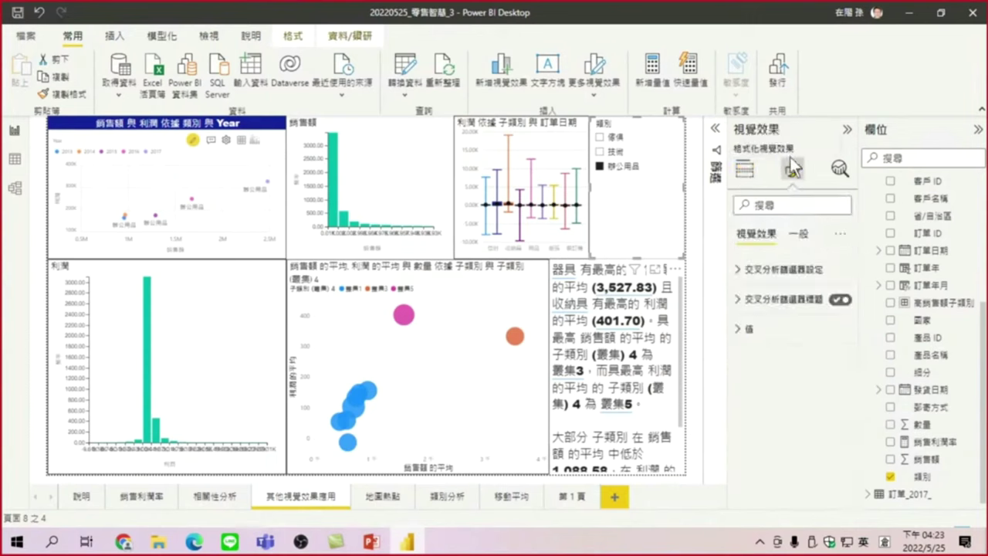
# Step: In the slicer's Selection settings, turn on the "Select all" option and turn off Multi-select with CTRL
pyautogui.click(794, 172)
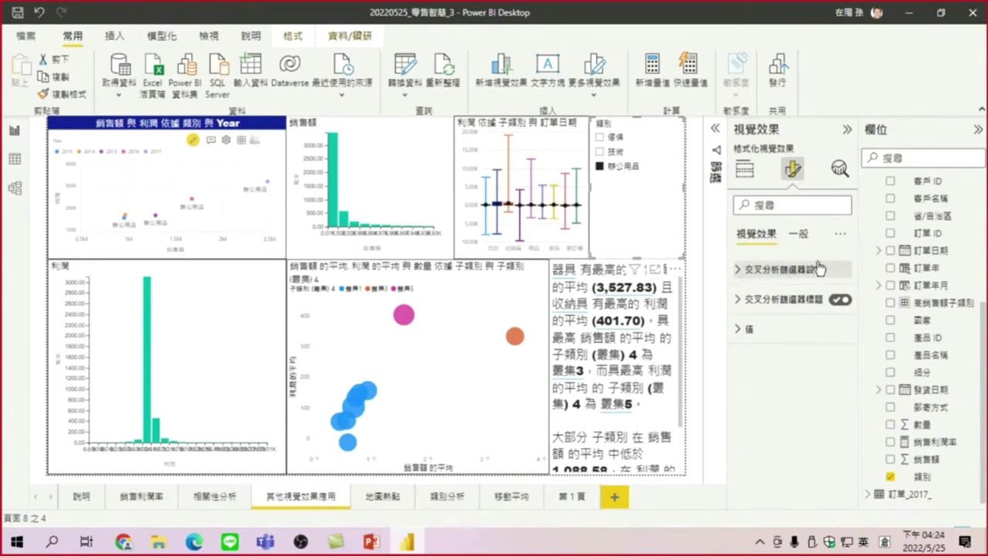
pyautogui.click(738, 272)
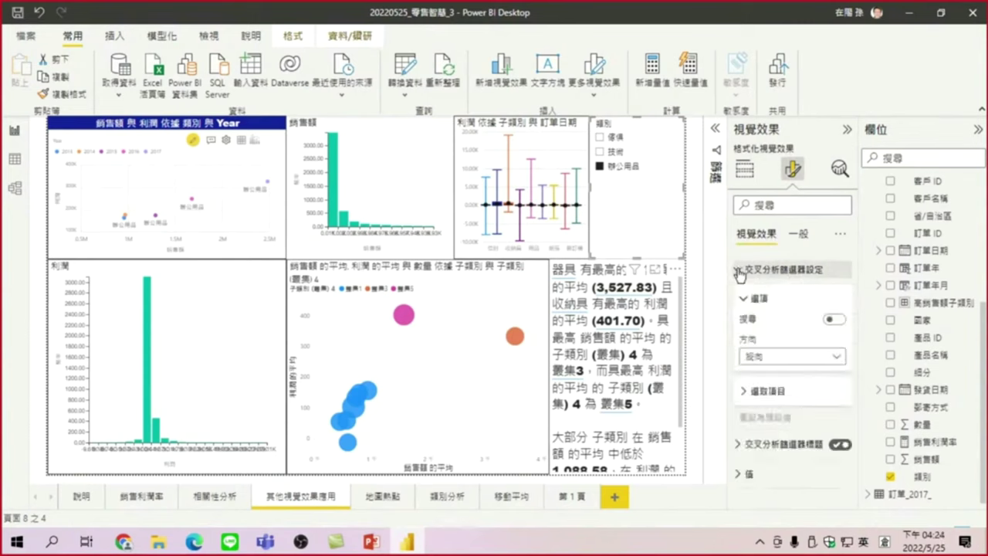
pyautogui.click(754, 392)
pyautogui.click(835, 464)
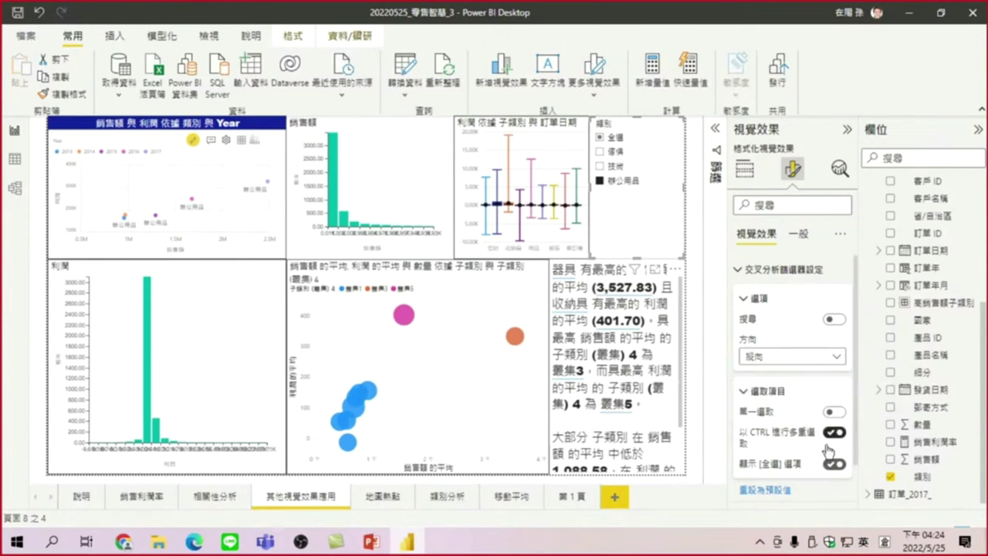
pyautogui.click(826, 436)
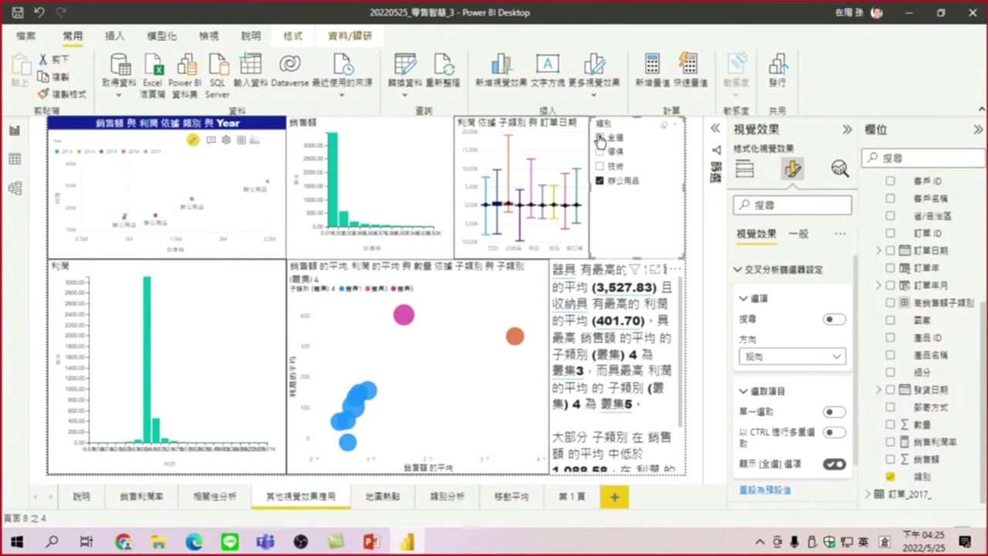
# Step: Reset the slicer via 全選 to filter 傢俱, and delete the clustered bubble chart of average sales and profit
pyautogui.click(600, 138)
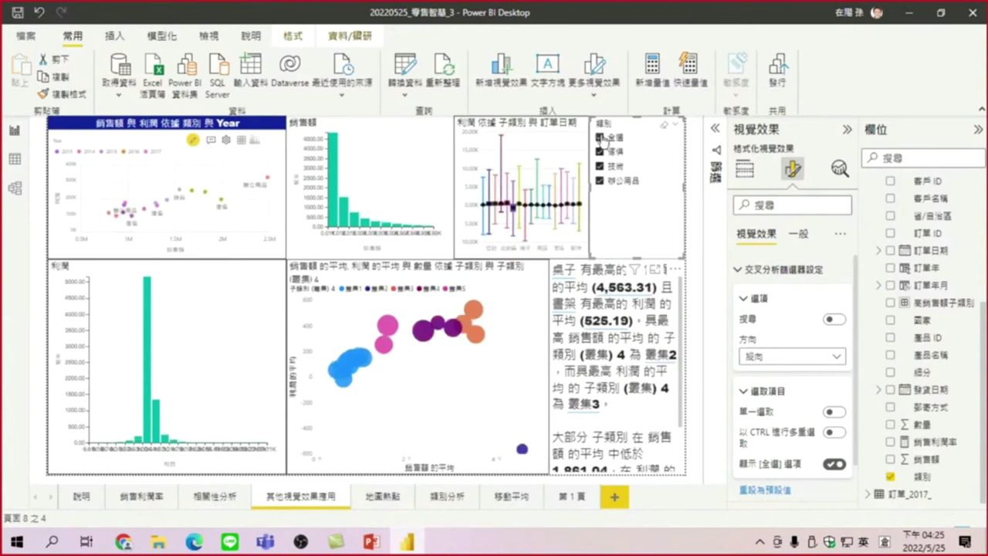
pyautogui.click(602, 139)
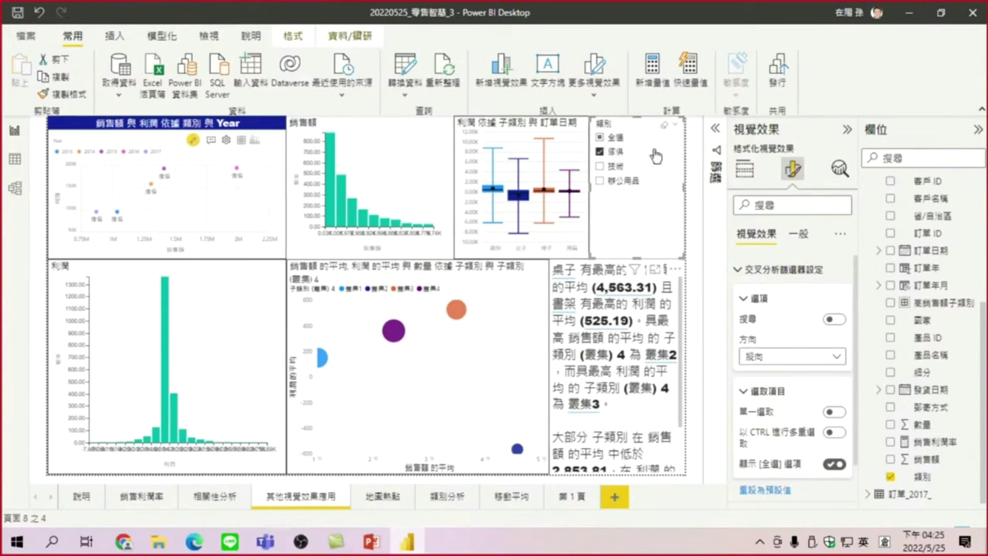
pyautogui.click(502, 280)
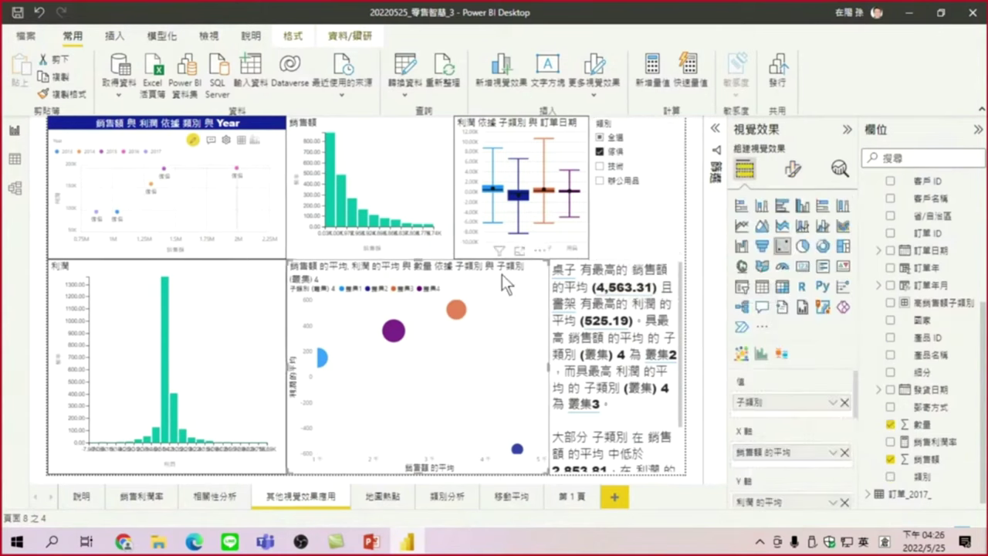
pyautogui.press('Delete')
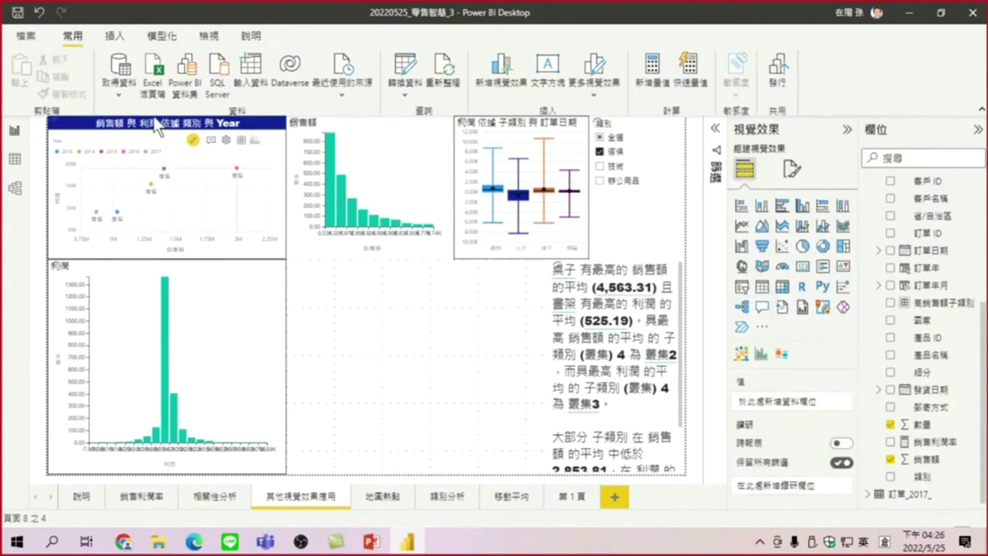
pyautogui.click(154, 128)
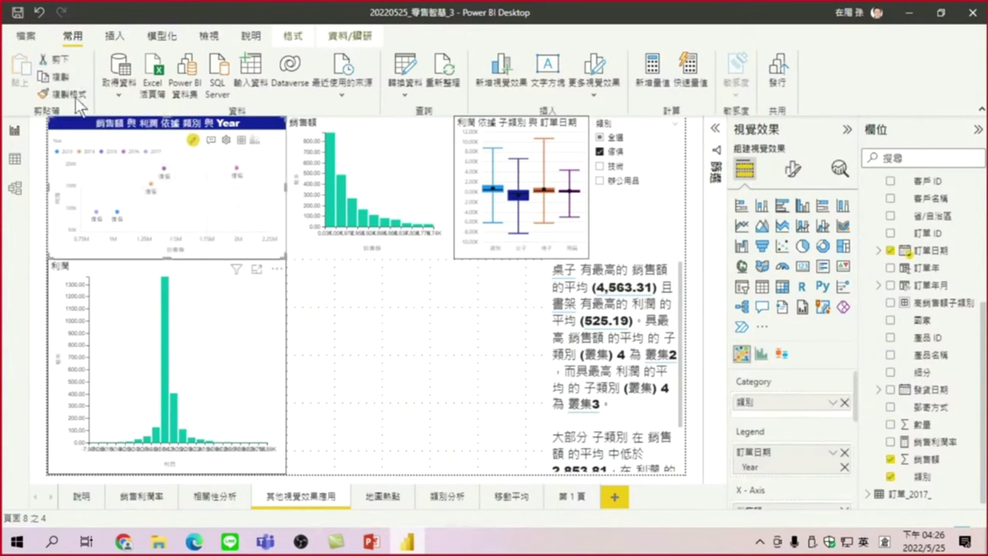
# Step: Copy and paste the 銷售額 與 利潤 scatter chart, then move and enlarge the copy beside the 利潤 histogram
pyautogui.click(55, 78)
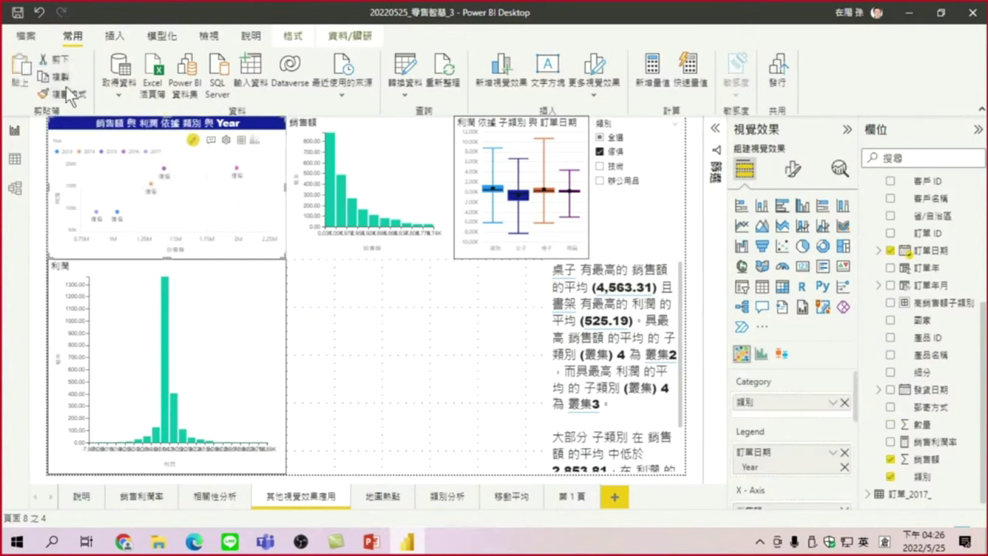
pyautogui.click(25, 73)
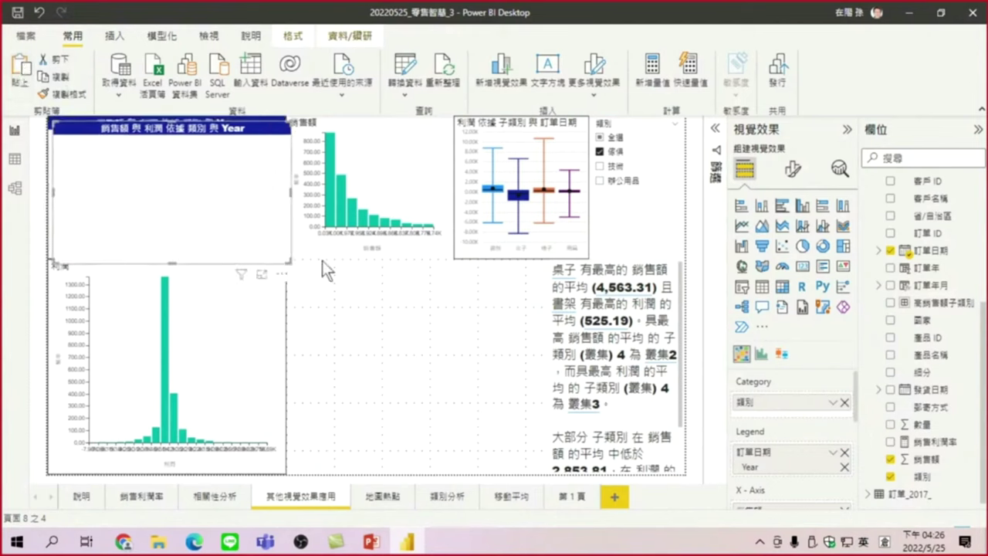
pyautogui.moveTo(116, 130); pyautogui.dragTo(353, 274)
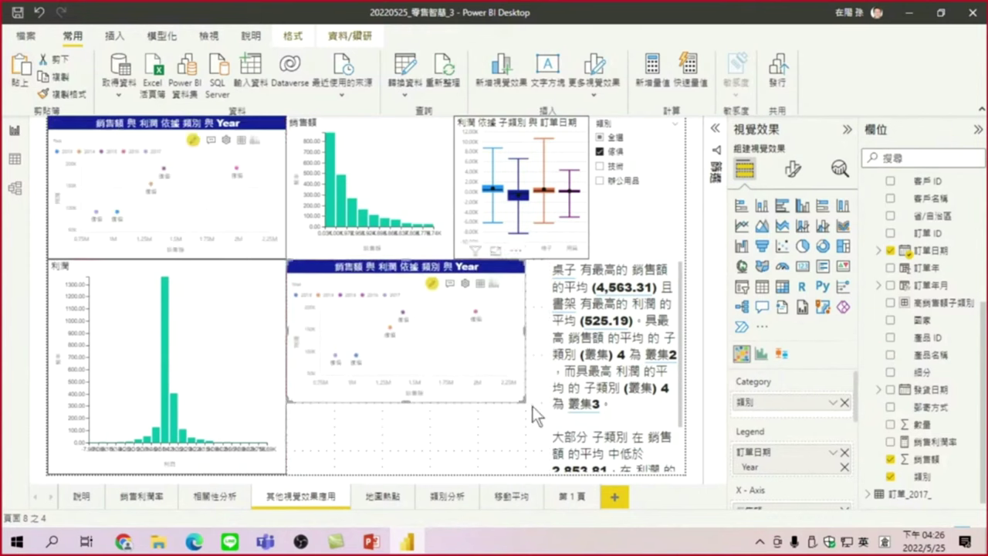
pyautogui.moveTo(521, 399); pyautogui.dragTo(539, 480)
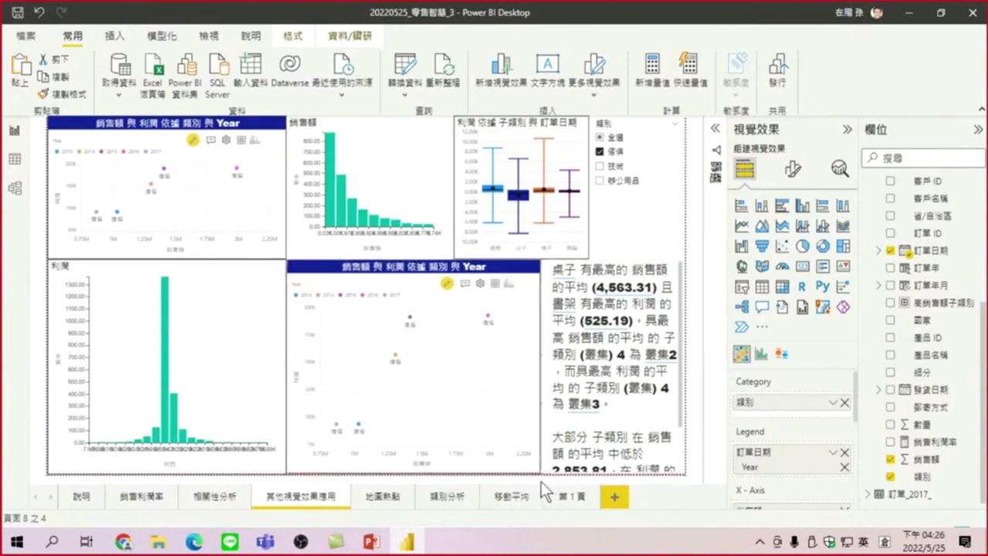
pyautogui.moveTo(491, 433)
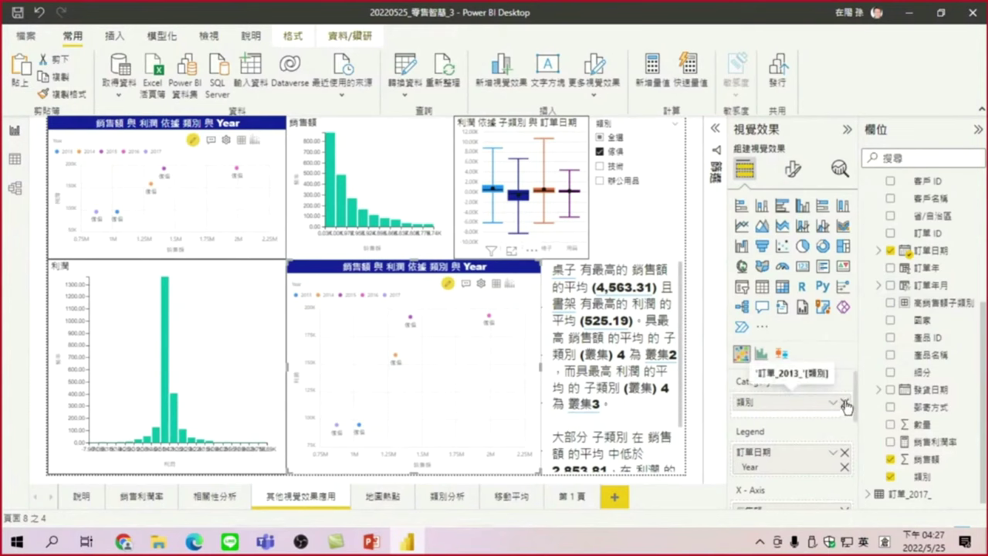
pyautogui.scroll(-1, 778, 413)
pyautogui.scroll(1, 782, 425)
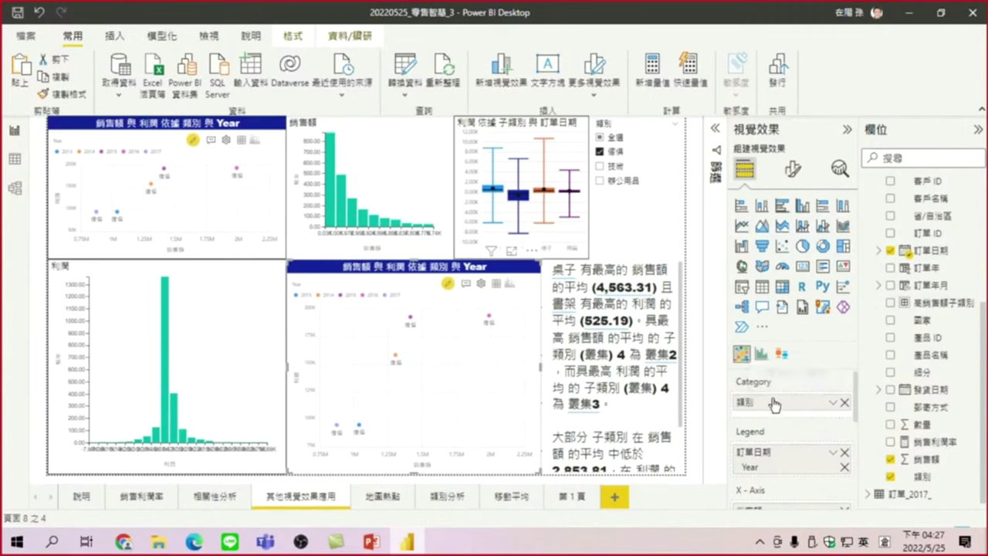
pyautogui.scroll(-1, 773, 401)
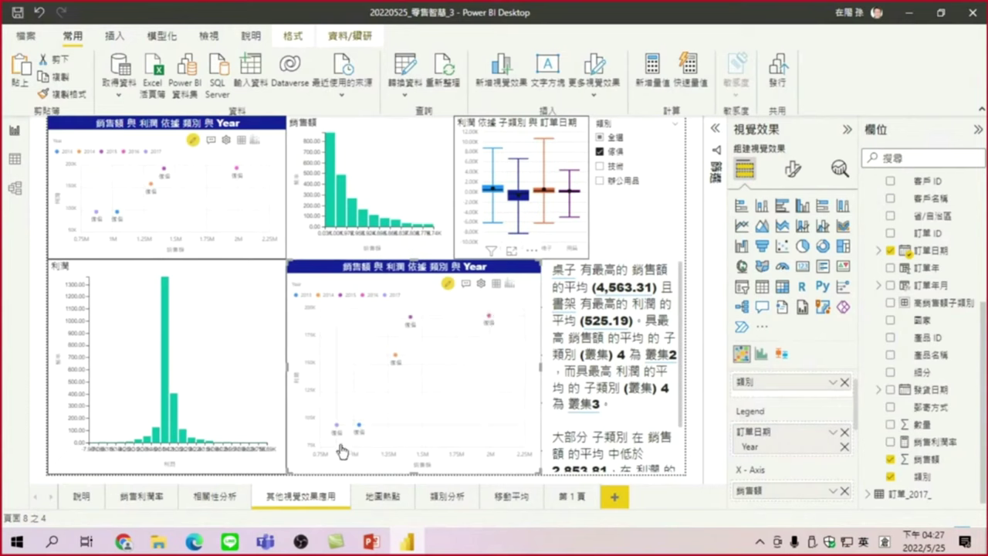
pyautogui.scroll(-2, 779, 417)
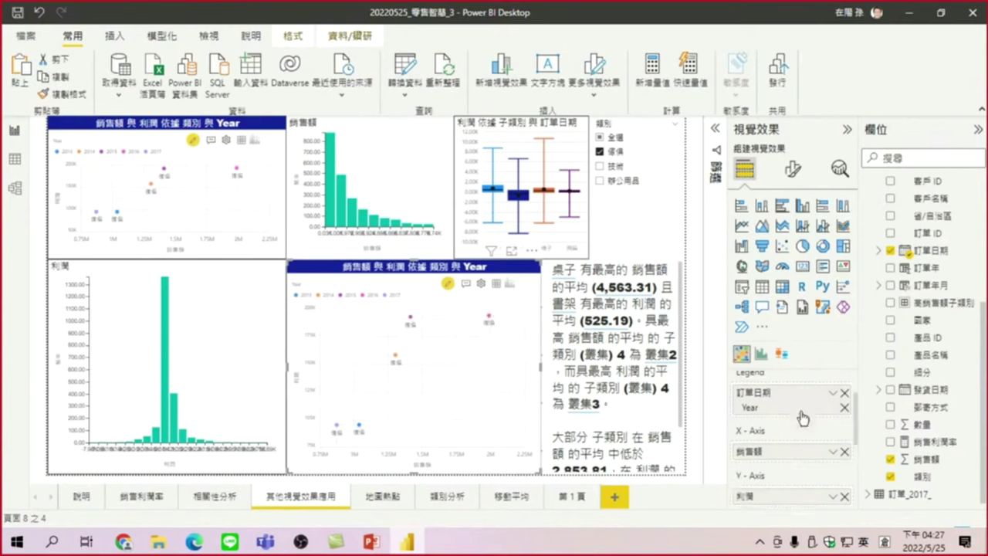
pyautogui.scroll(-2, 772, 436)
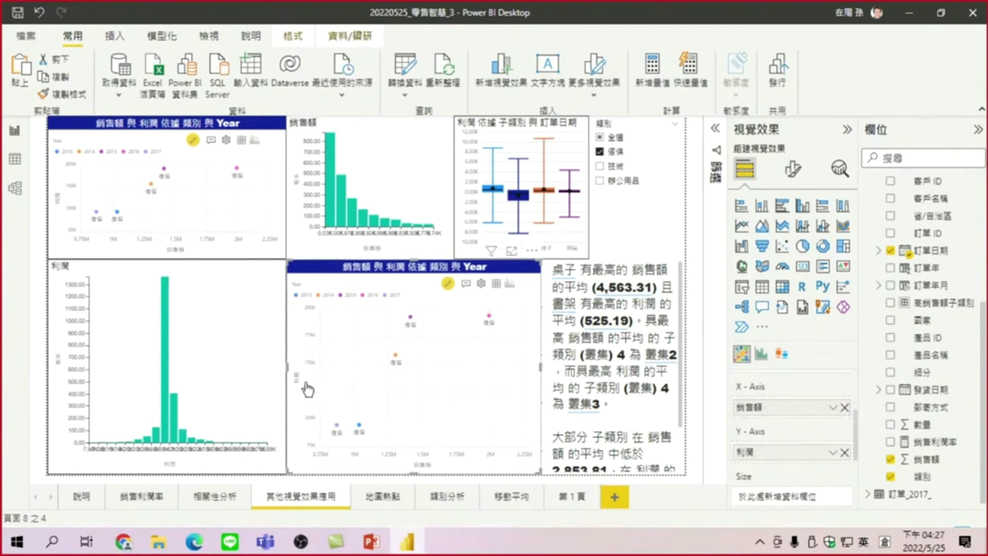
pyautogui.scroll(-2, 779, 418)
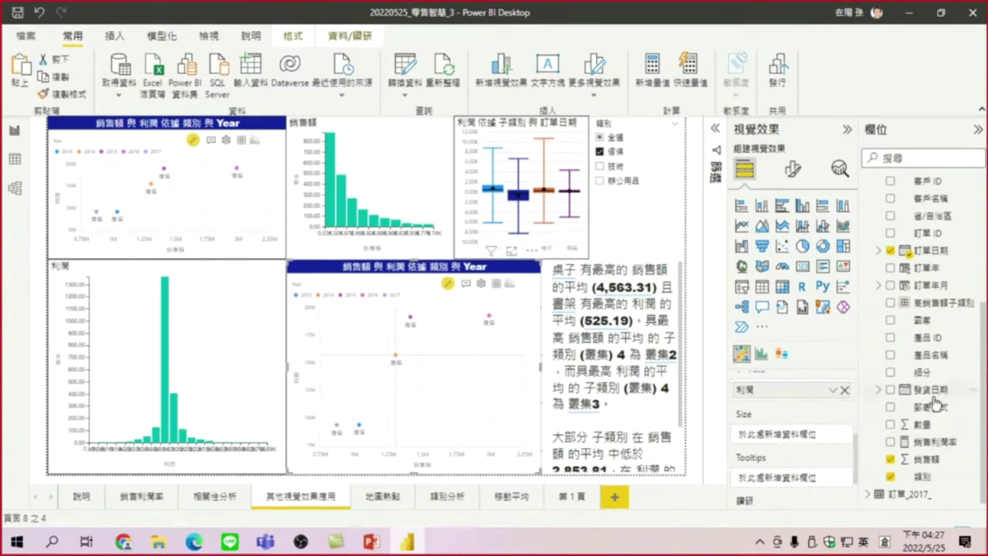
# Step: Size the copied scatter chart's points by 數量, turning it into a bubble chart, and check its tooltips
pyautogui.moveTo(925, 429); pyautogui.dragTo(799, 435)
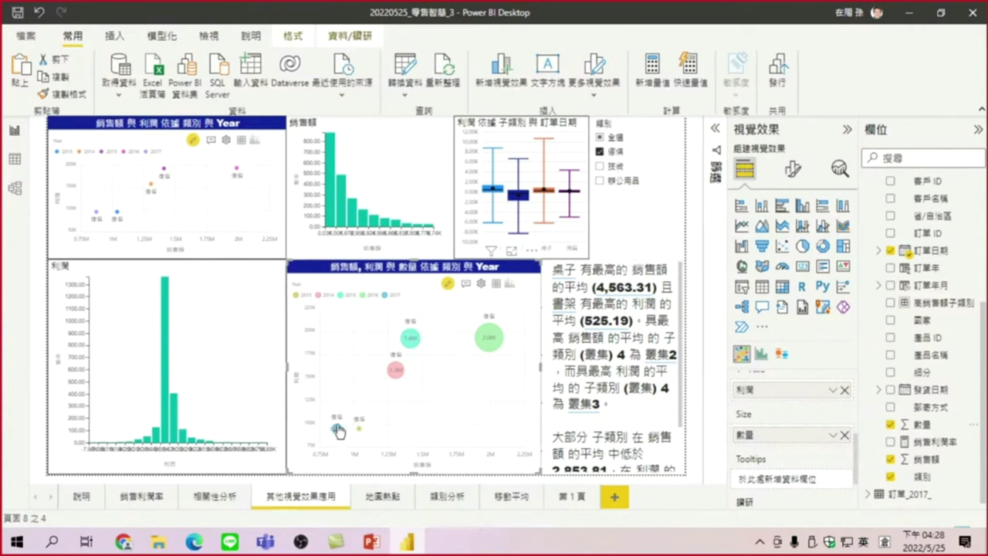
pyautogui.moveTo(474, 354)
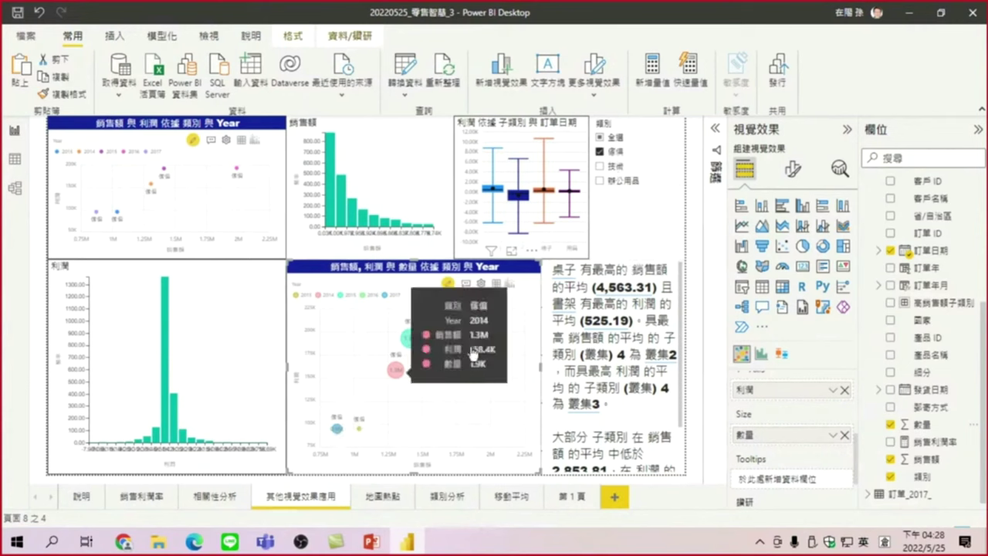
pyautogui.moveTo(359, 428)
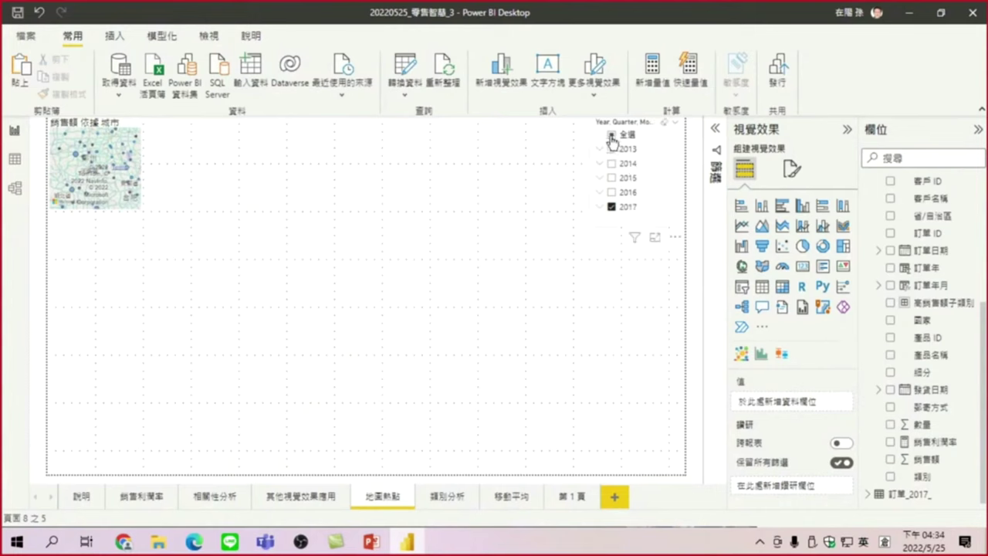
# Step: Use 全選 in the 地圖熱點 year slicer, after briefly excluding 2015, so 2013–2017 are all ticked
pyautogui.click(611, 137)
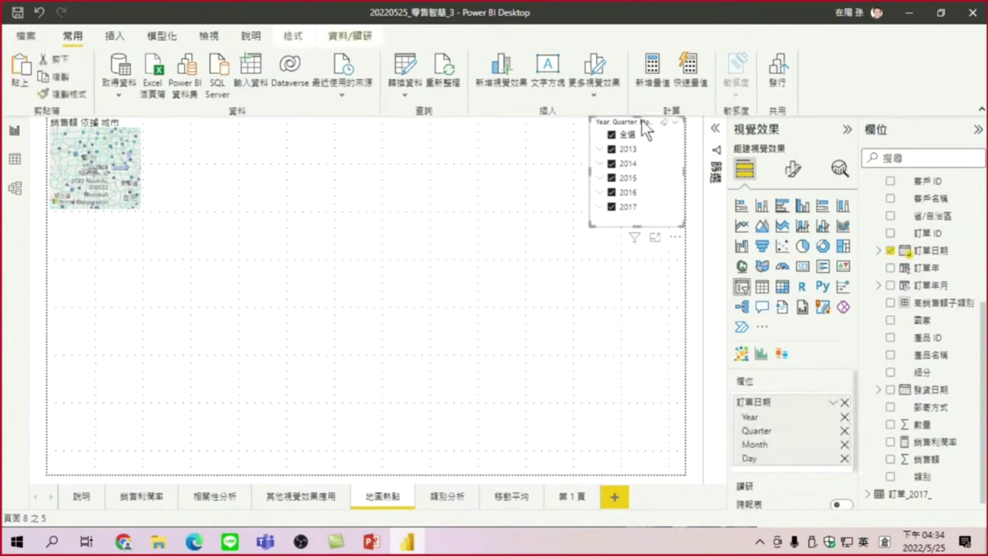
pyautogui.click(301, 495)
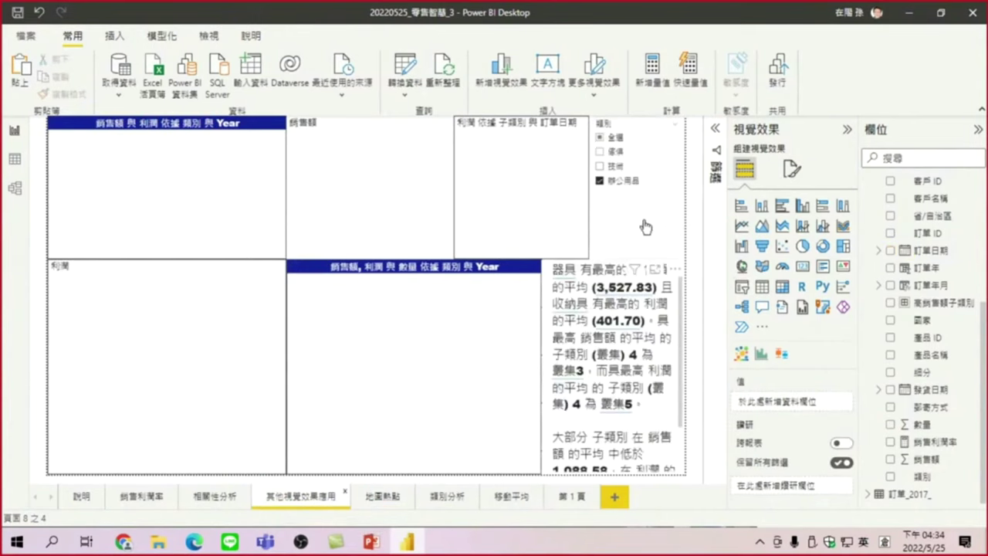
pyautogui.click(389, 499)
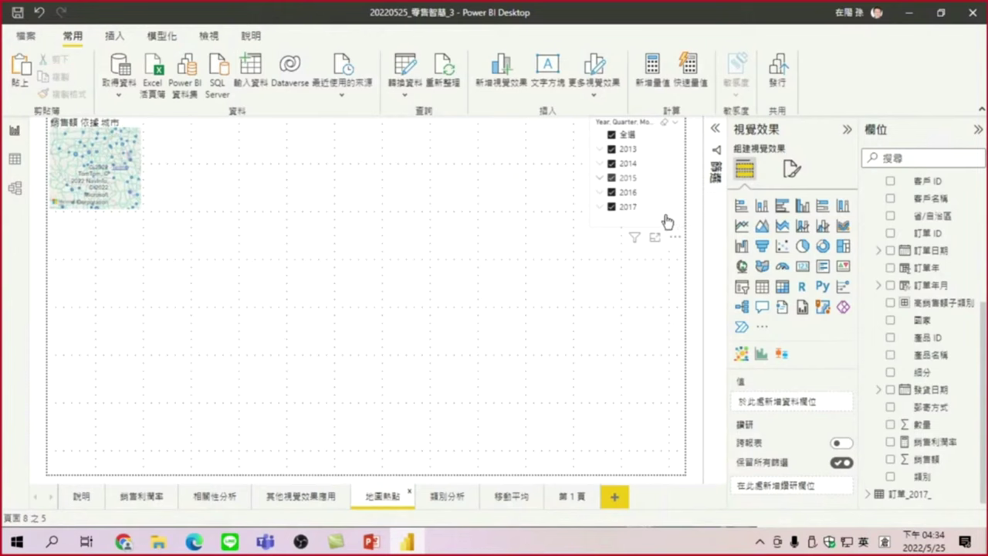
pyautogui.click(667, 222)
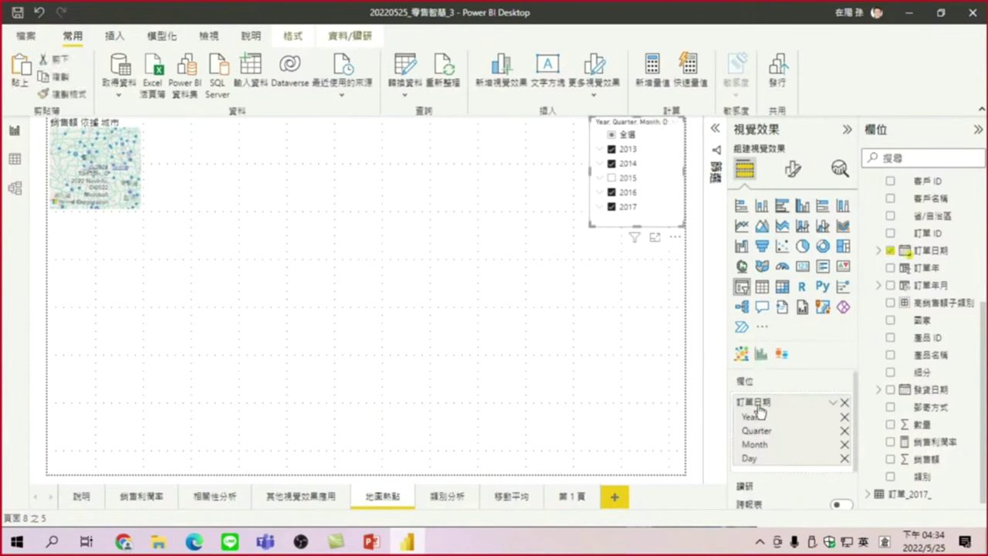
pyautogui.click(622, 136)
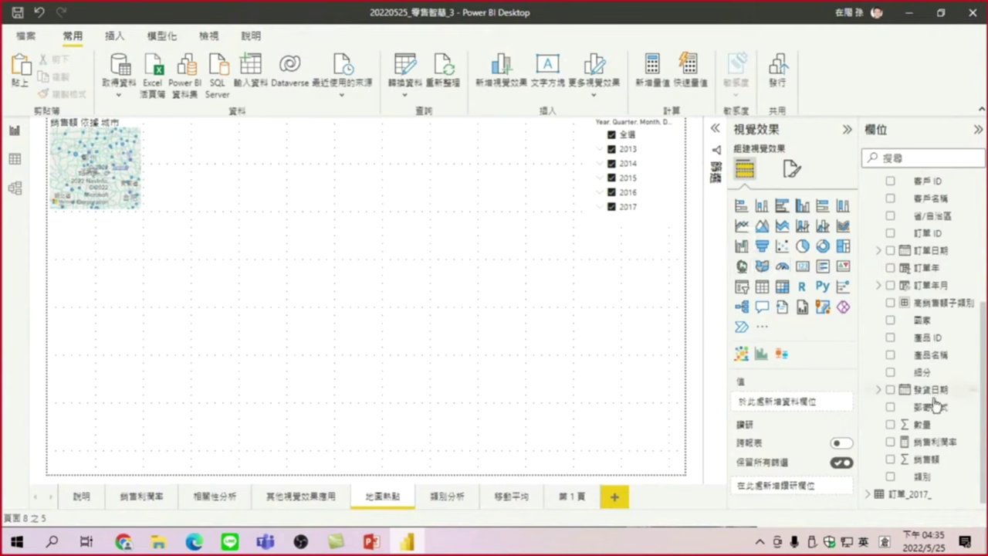
# Step: Create a 城市 map visual, enlarge it over most of the page, and zoom it onto eastern China
pyautogui.moveTo(929, 398)
pyautogui.mouseDown()
pyautogui.moveTo(138, 232)
pyautogui.moveTo(210, 109)
pyautogui.moveTo(167, 122)
pyautogui.mouseUp()
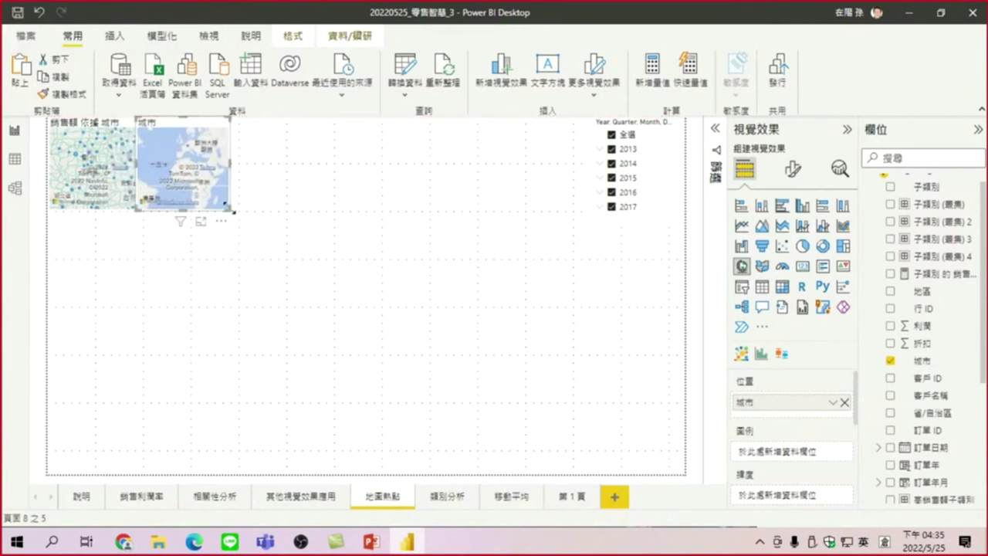
pyautogui.moveTo(230, 209)
pyautogui.mouseDown()
pyautogui.moveTo(529, 457)
pyautogui.moveTo(571, 476)
pyautogui.mouseUp()
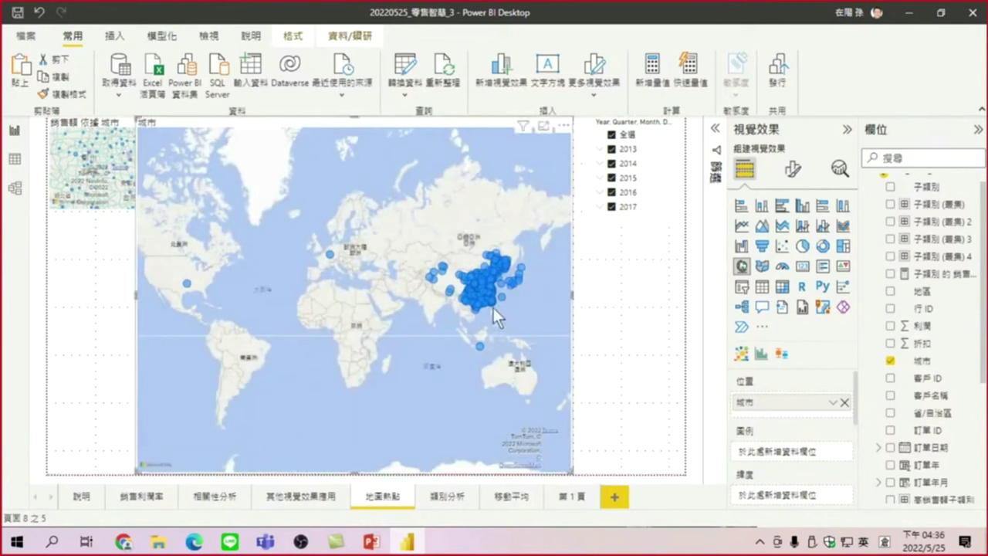
pyautogui.scroll(1, 503, 306)
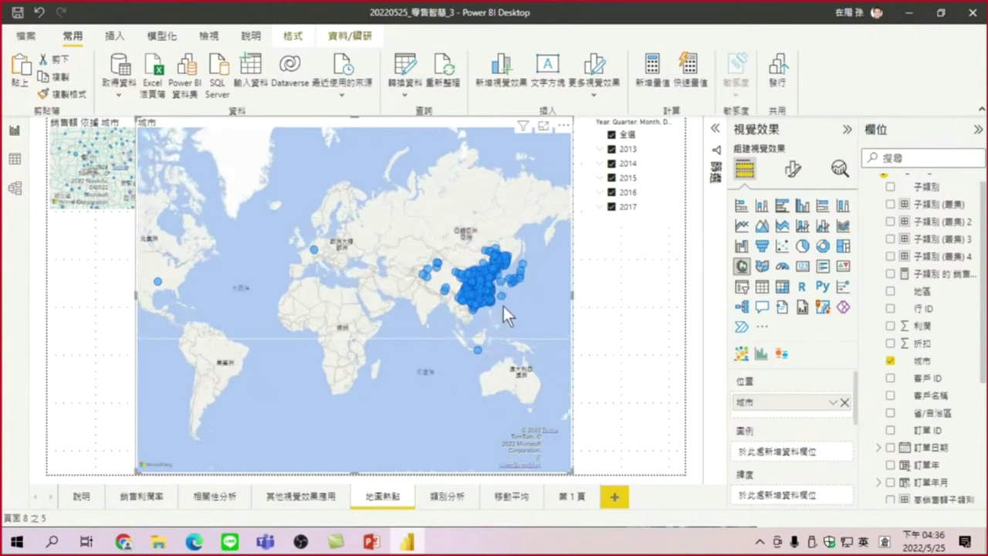
pyautogui.scroll(1, 503, 295)
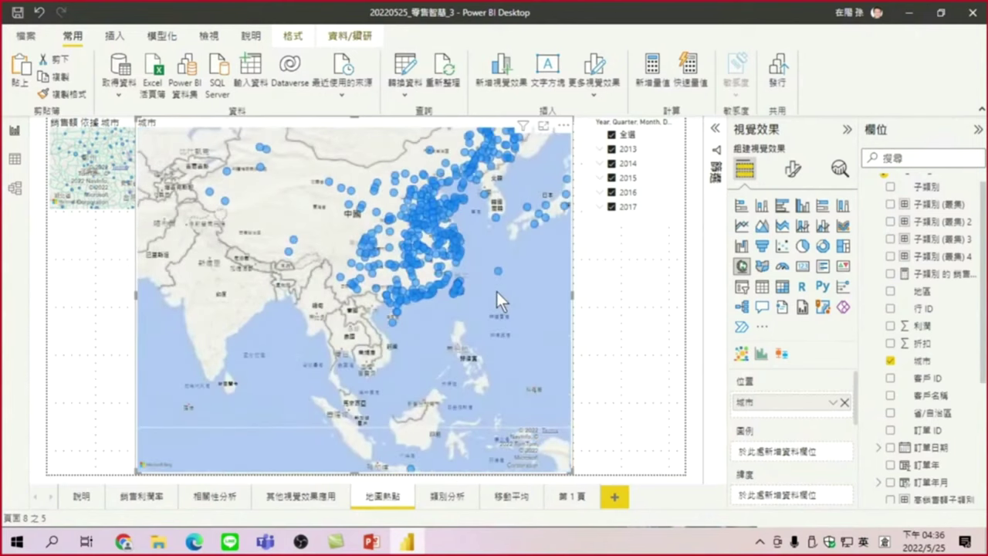
pyautogui.moveTo(490, 261); pyautogui.dragTo(434, 385)
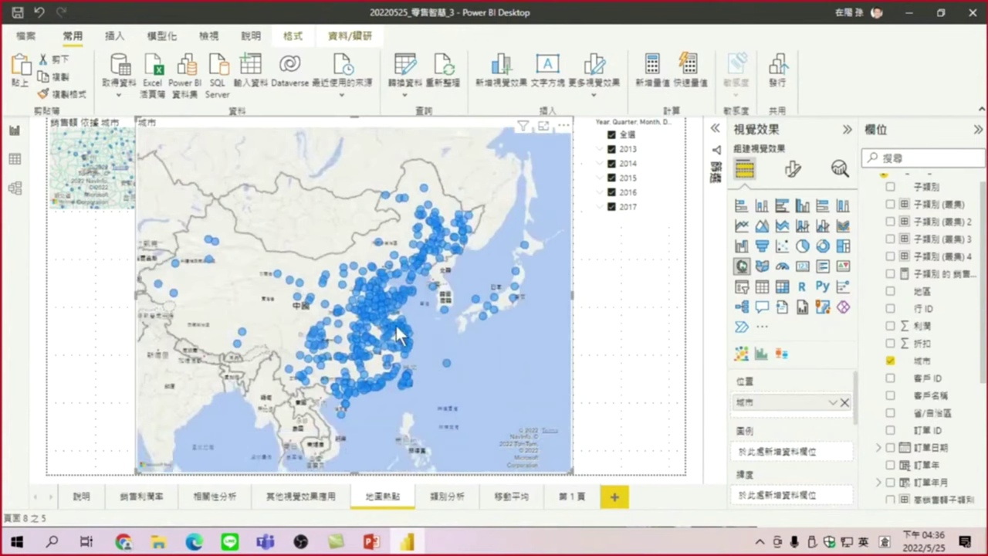
pyautogui.scroll(2, 396, 333)
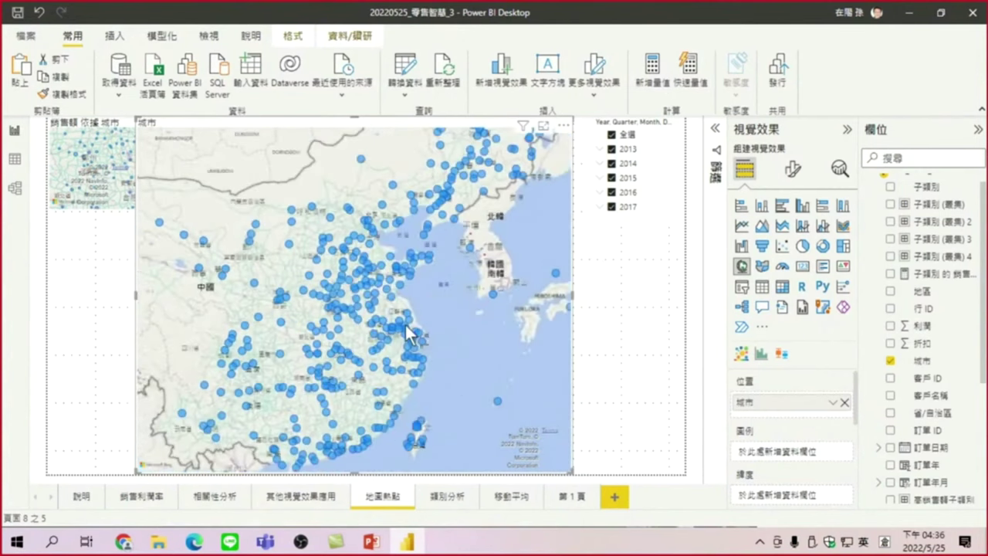